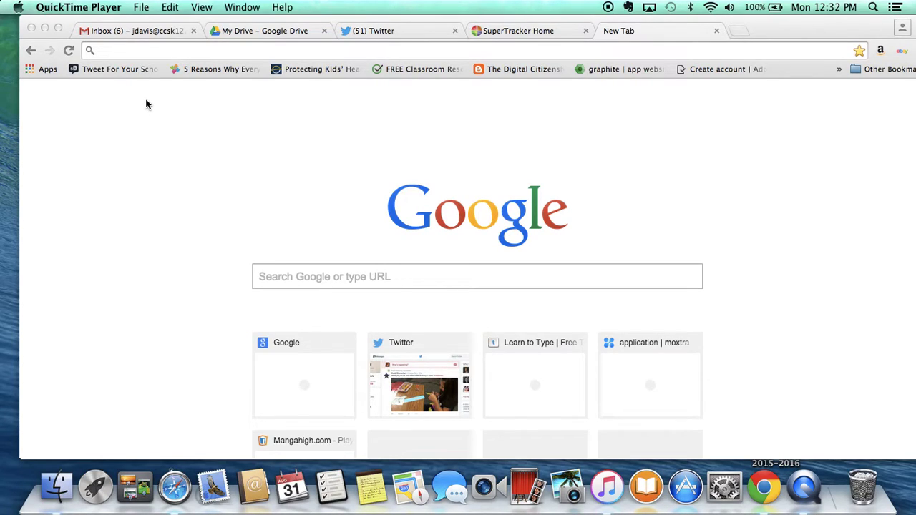
Step: Load supertracker.usda.gov in the new Chrome tab
left_click(116, 50)
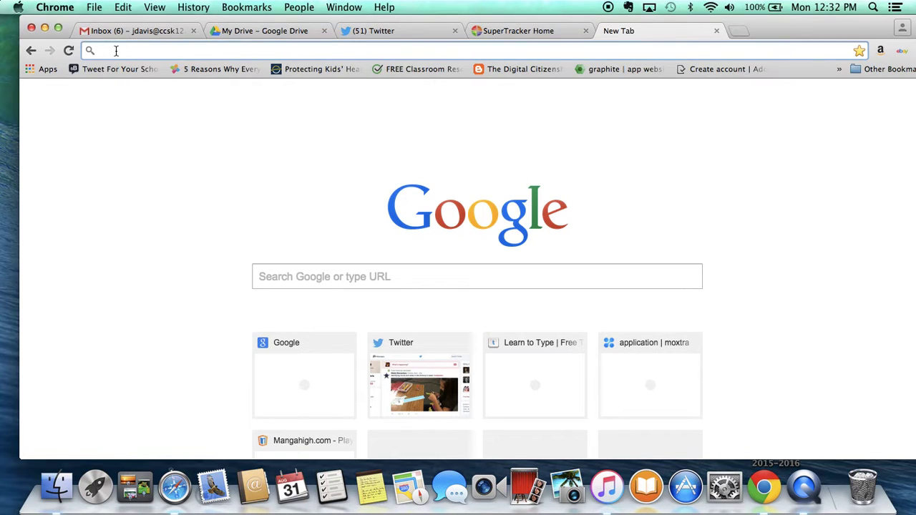
type("w")
key("BackSpace")
key("BackSpace")
type("sup")
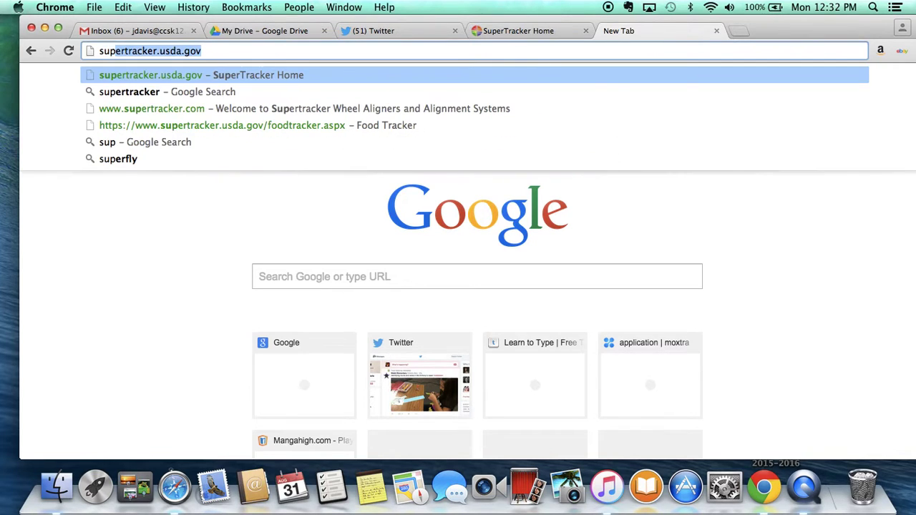
type("ertracker.")
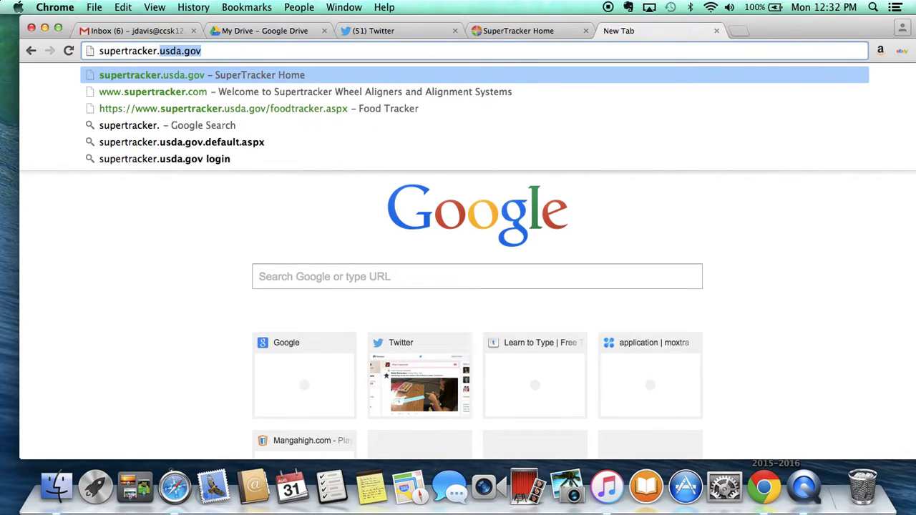
type("usda.g")
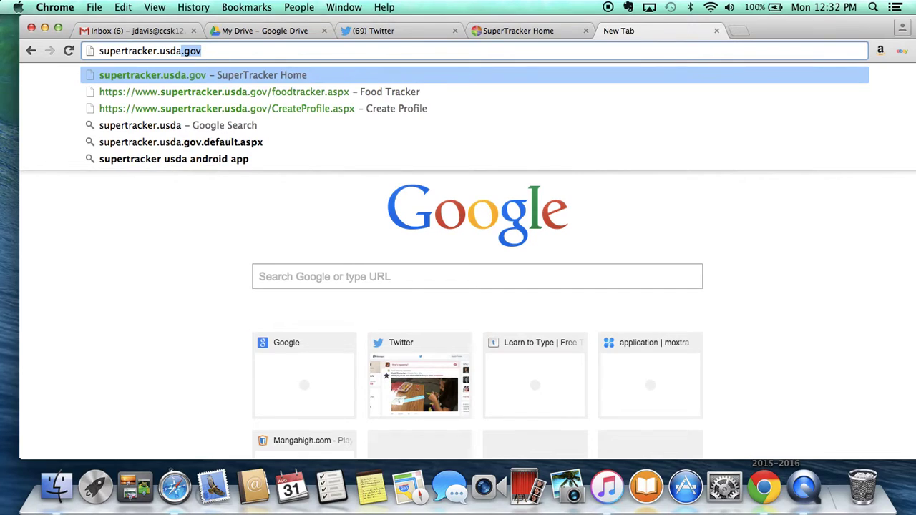
type("ov")
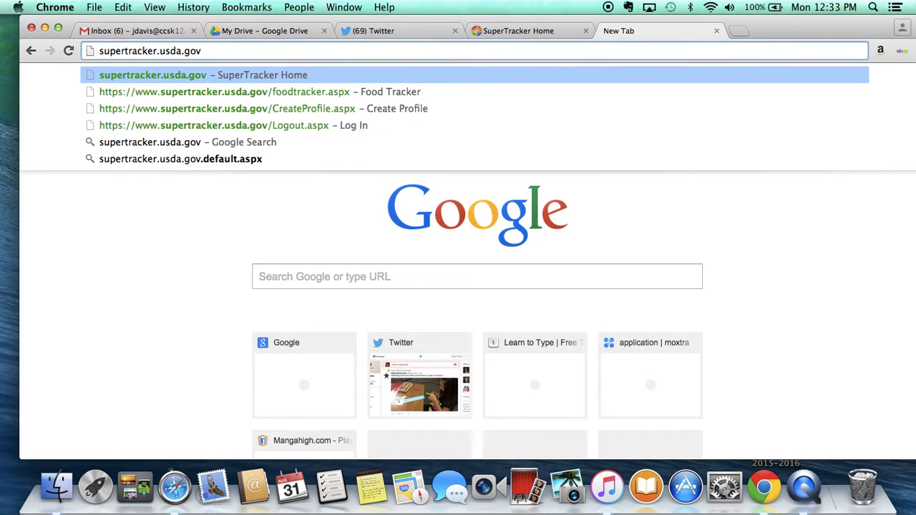
key("Return")
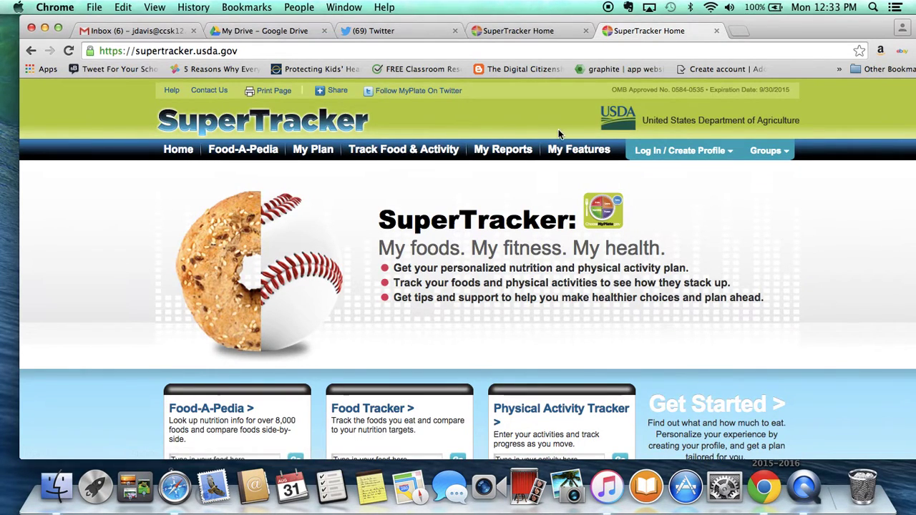
Step: Bring up the Log In / Create Profile menu in the navigation bar
mouse_move(680, 151)
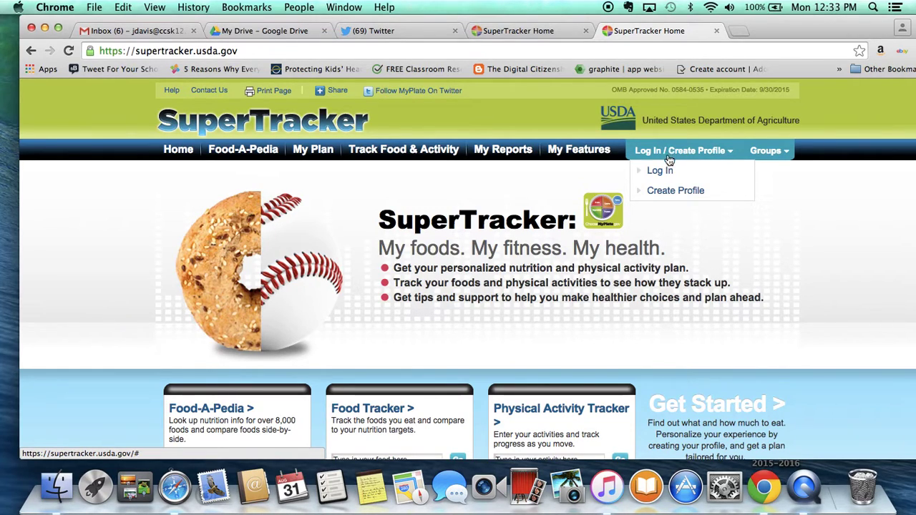
Step: Open the Log In page and sign in with the account's username and password
left_click(668, 176)
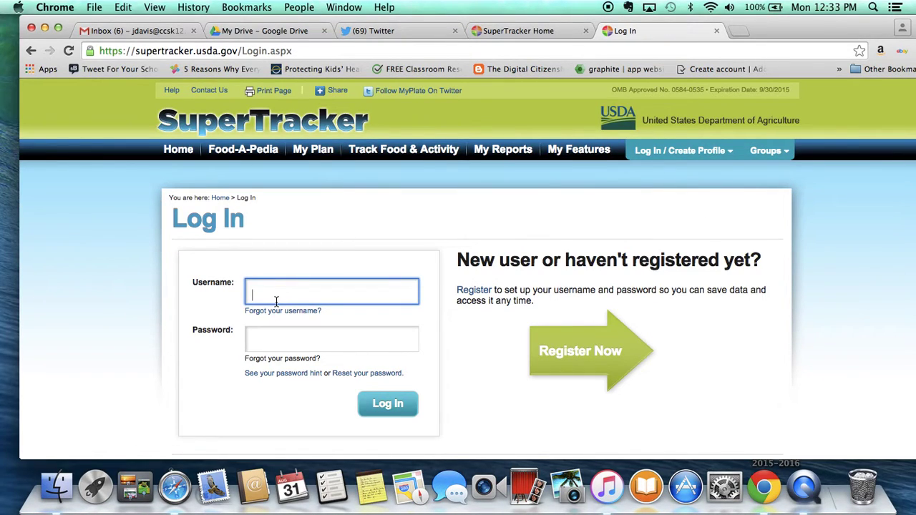
type("joe.charger")
left_click(269, 337)
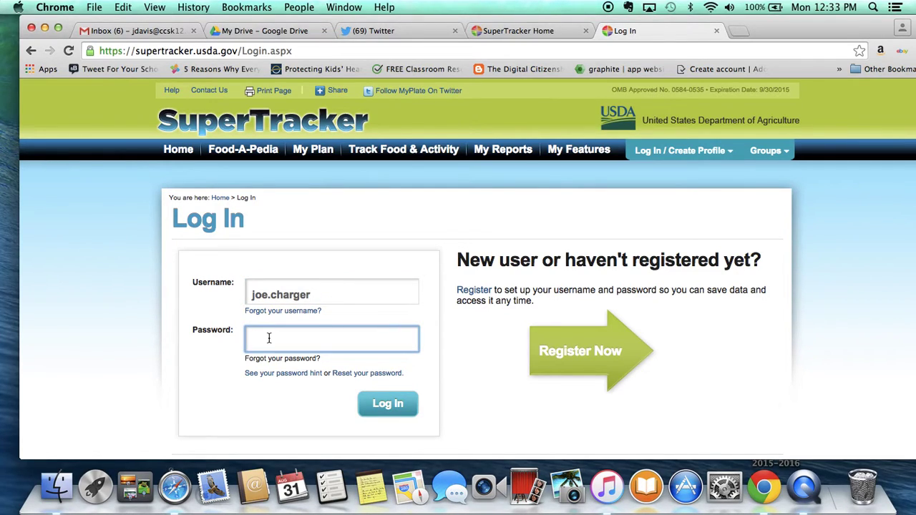
type("••••••••")
left_click(390, 404)
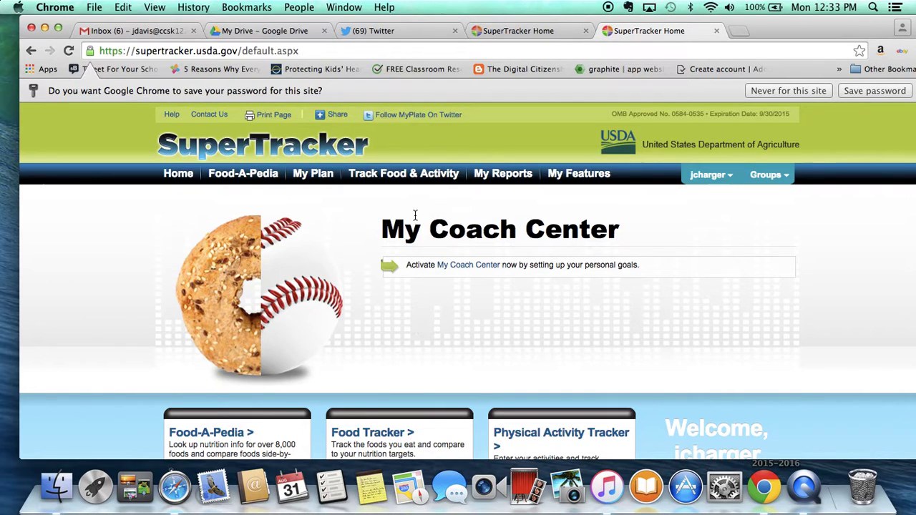
Step: Go to the Food Tracker page from the Track Food & Activity menu
mouse_move(401, 176)
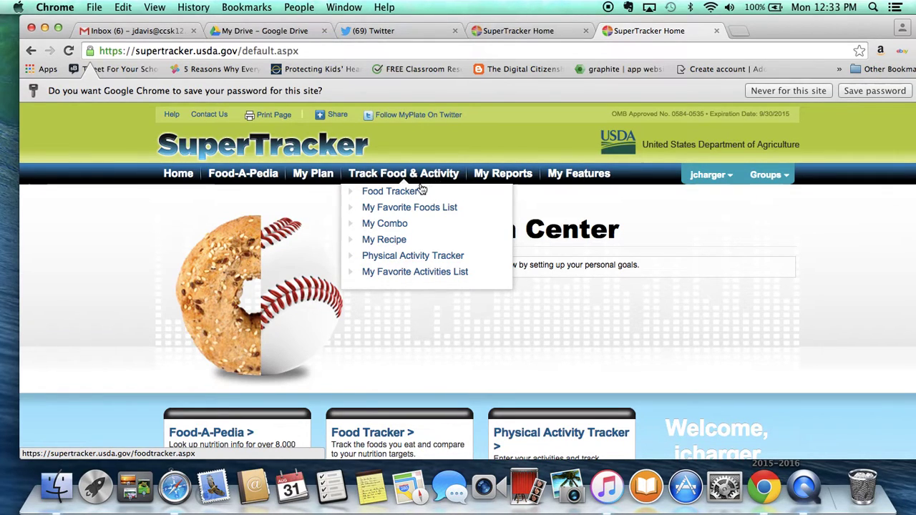
left_click(418, 194)
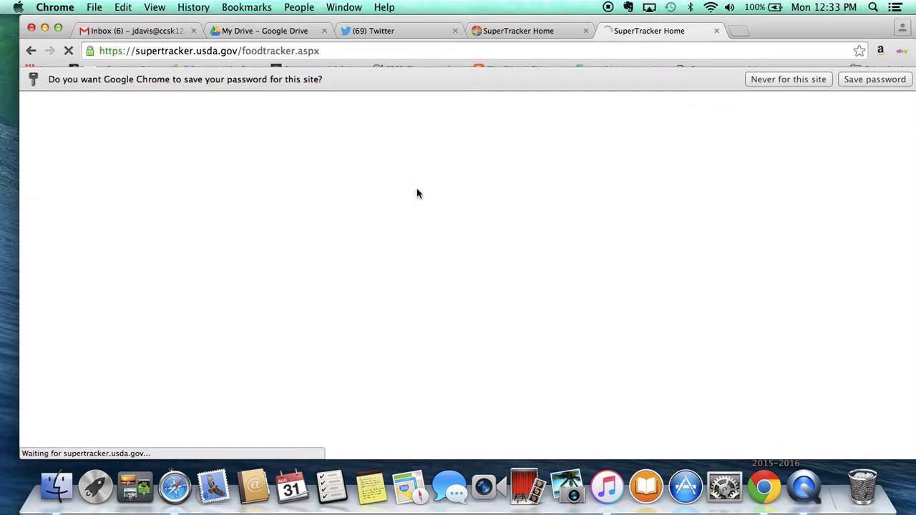
Step: Enter 'fried chicken' in the 'Type in your food here' search box
scroll(418, 193, "down", 3)
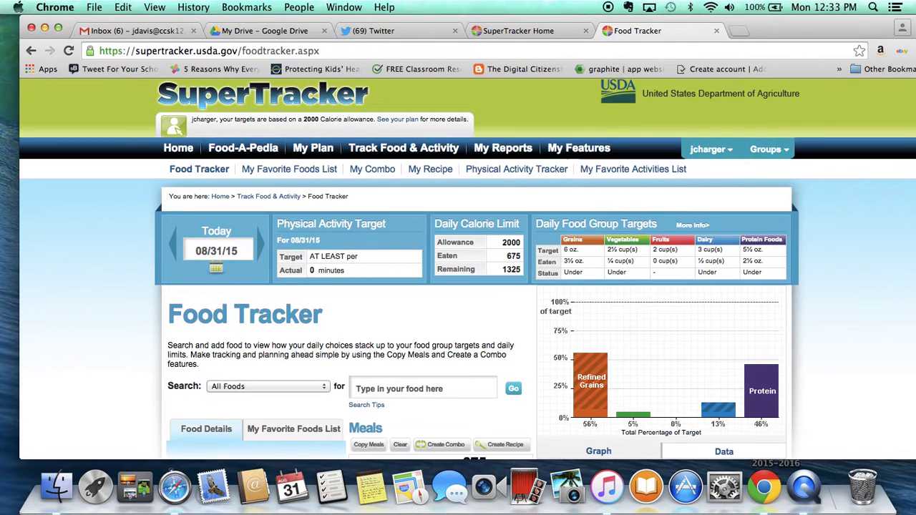
scroll(295, 247, "down", 2)
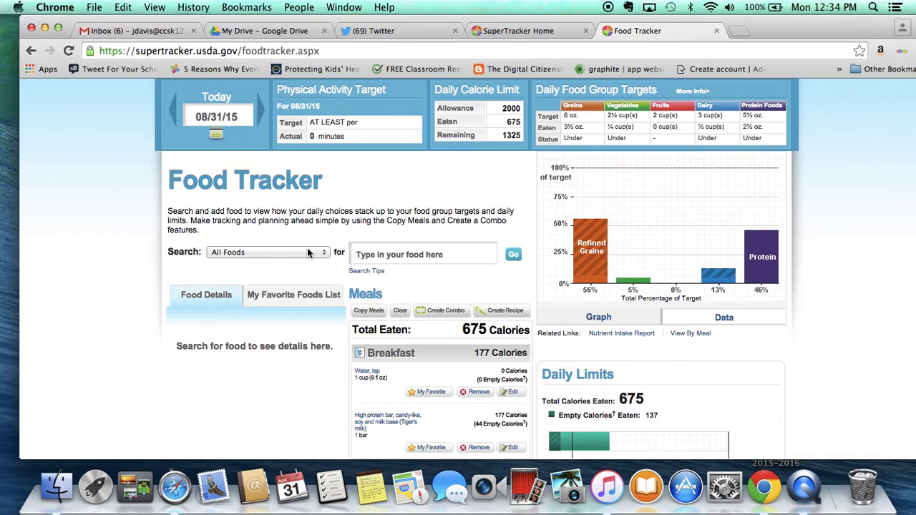
left_click(359, 256)
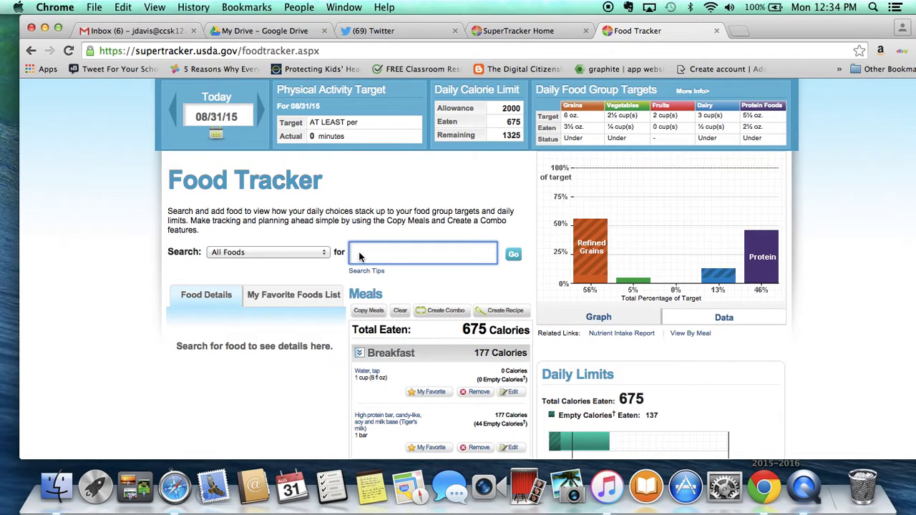
type("fried chicken")
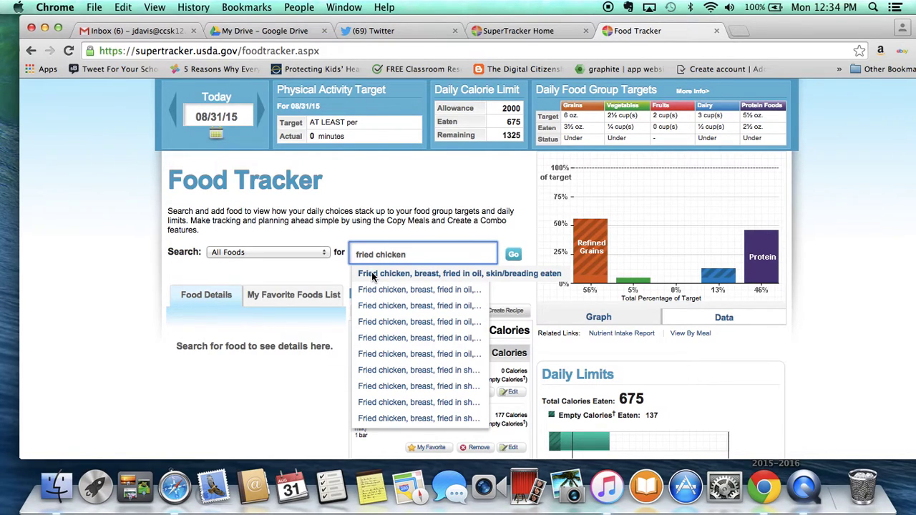
Step: Add 1 medium 'Fried chicken, breast, fried in oil, skin/breading eaten' to Dinner
left_click(372, 274)
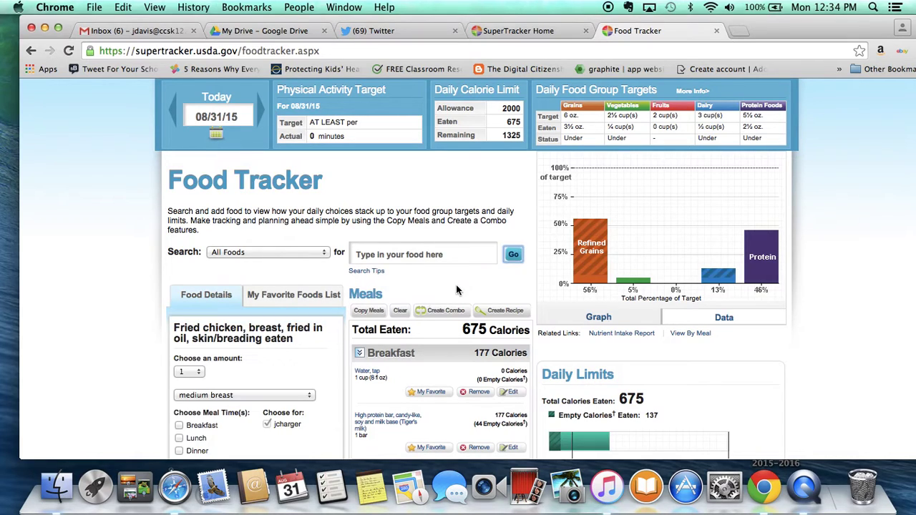
scroll(181, 351, "down", 5)
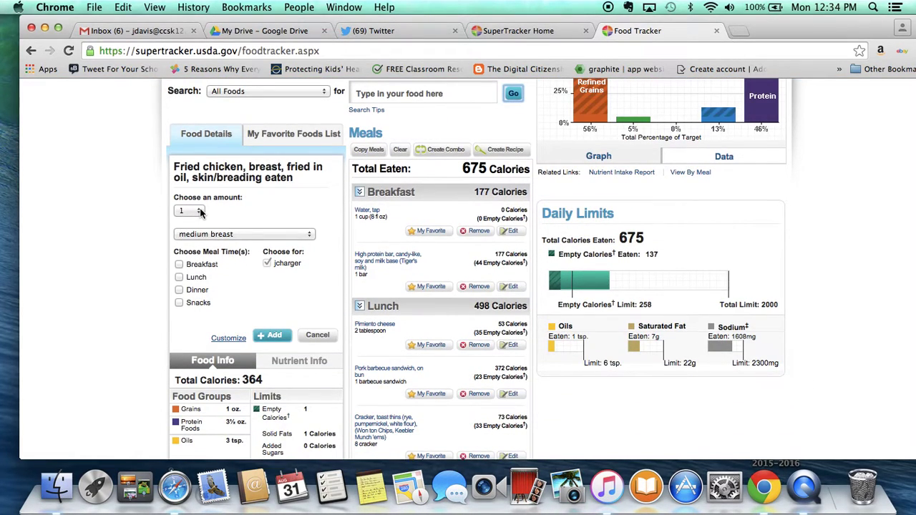
left_click(201, 212)
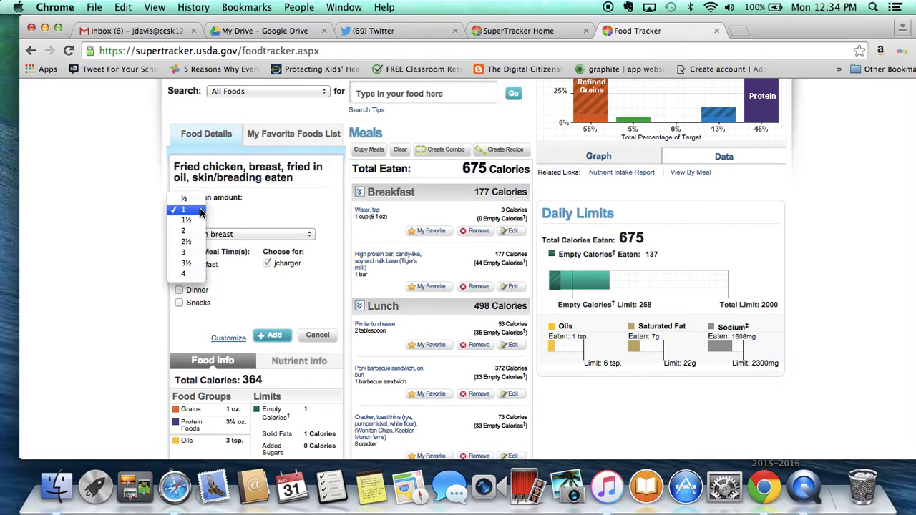
left_click(201, 212)
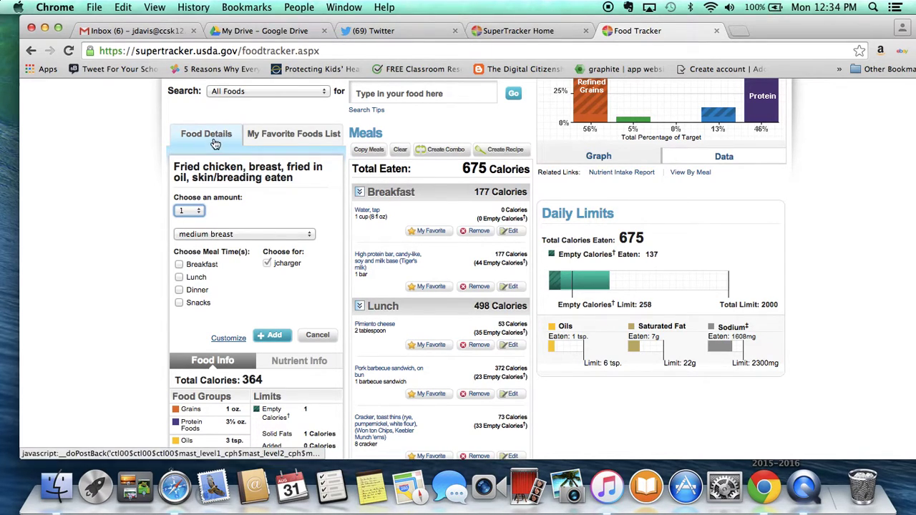
left_click(179, 290)
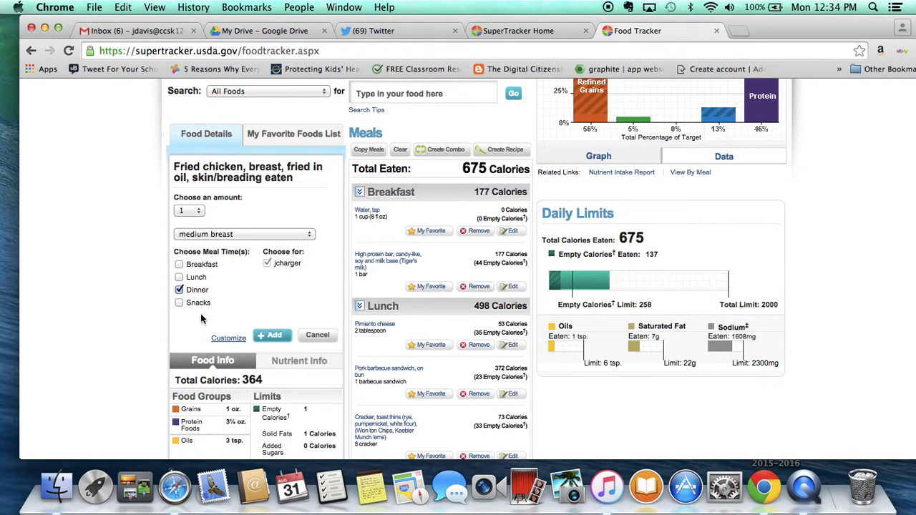
left_click(274, 338)
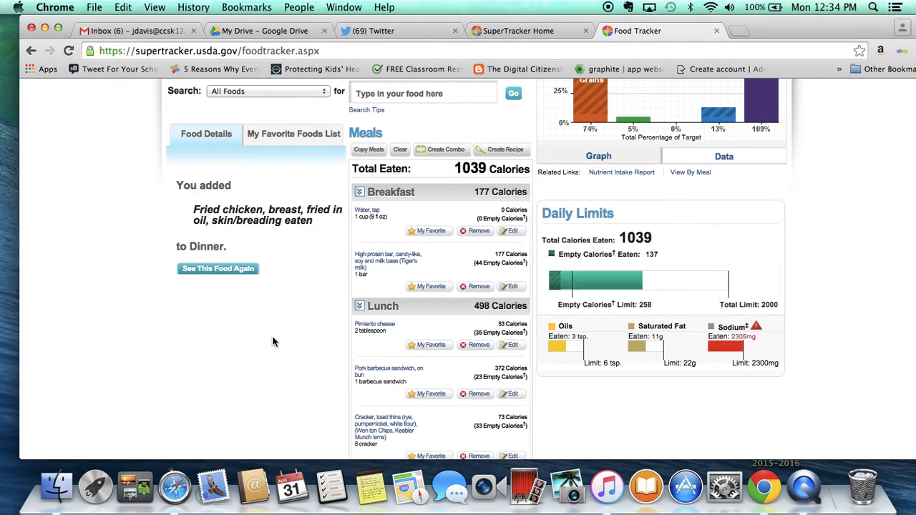
Step: Search 'brocc' and log 1 cup of broccoli, fresh, cooked (with salt, no fat added) to Dinner
scroll(272, 342, "up", 1)
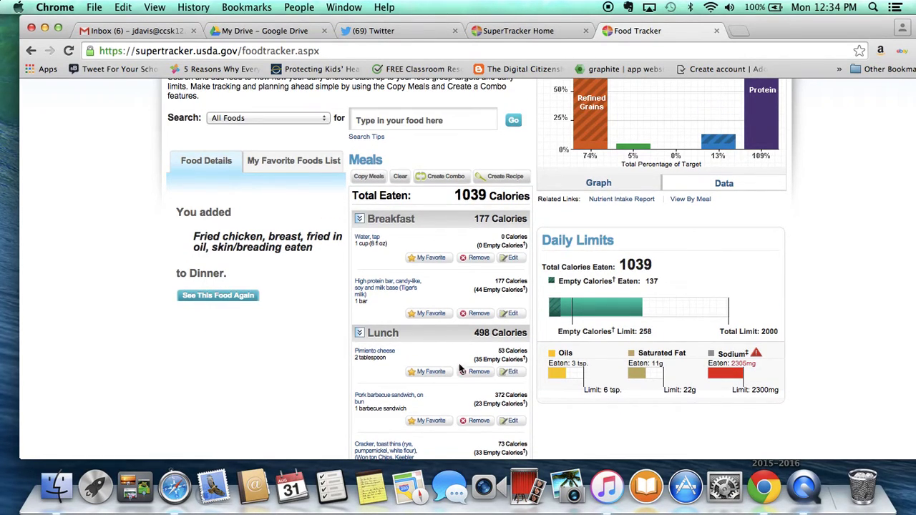
scroll(419, 315, "up", 2)
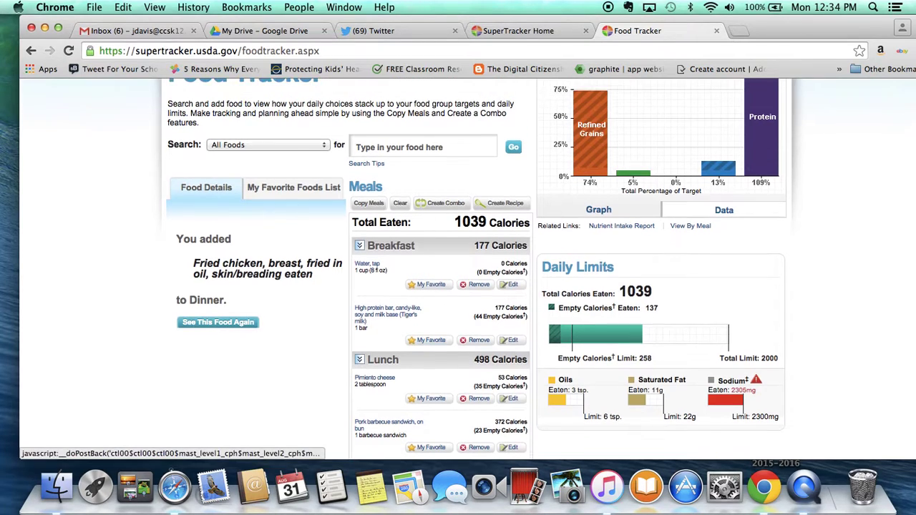
scroll(399, 234, "up", 1)
left_click(380, 201)
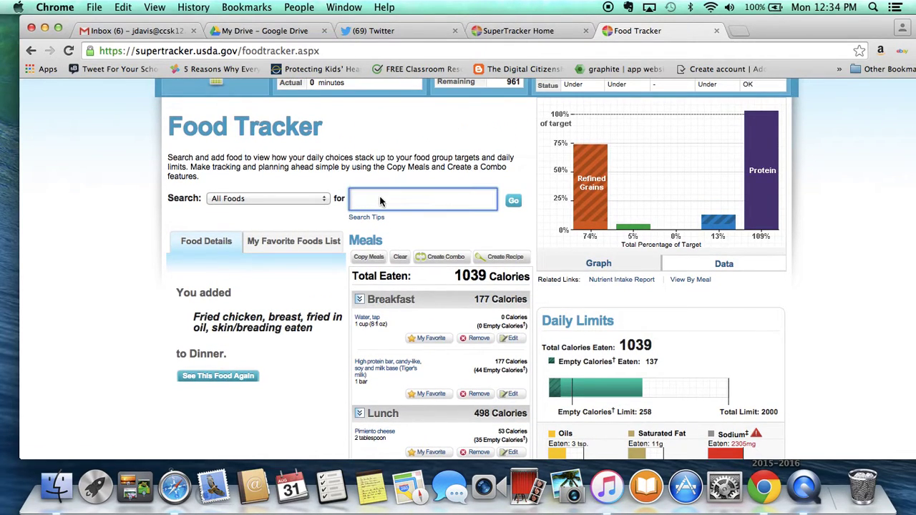
type("brocc")
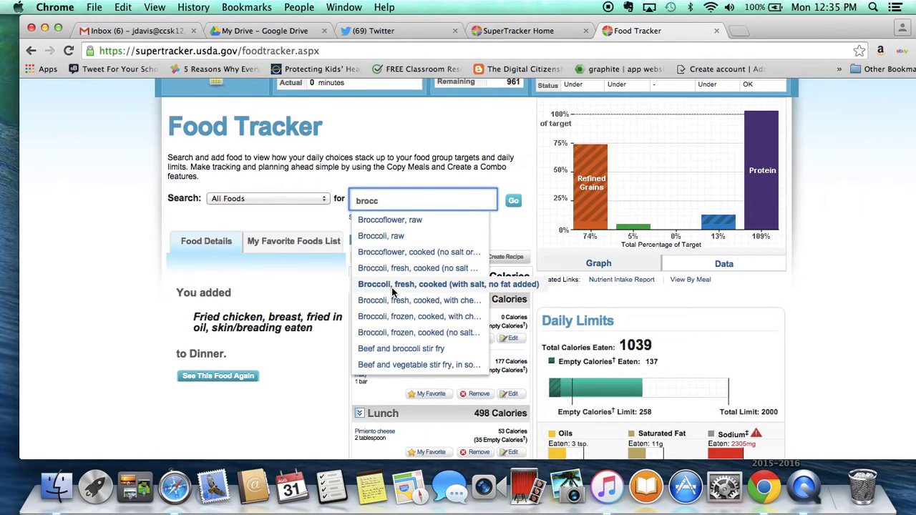
left_click(393, 284)
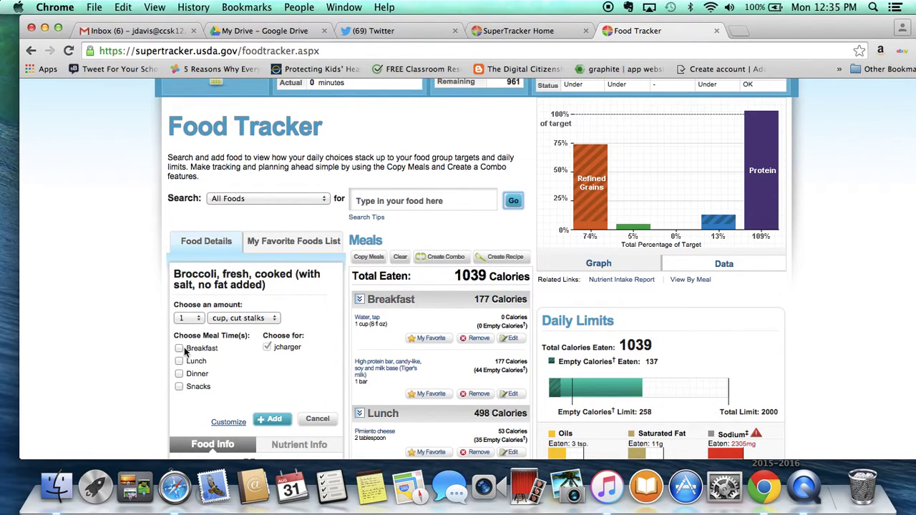
left_click(179, 374)
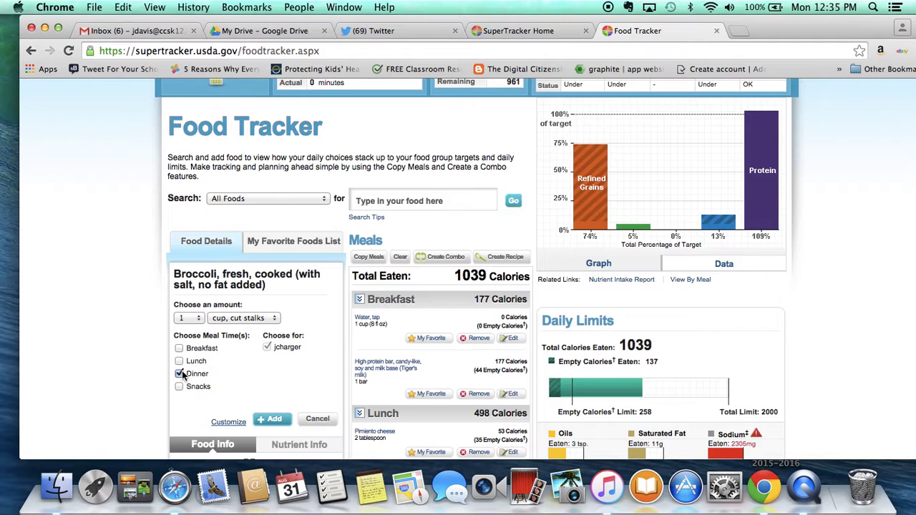
left_click(269, 421)
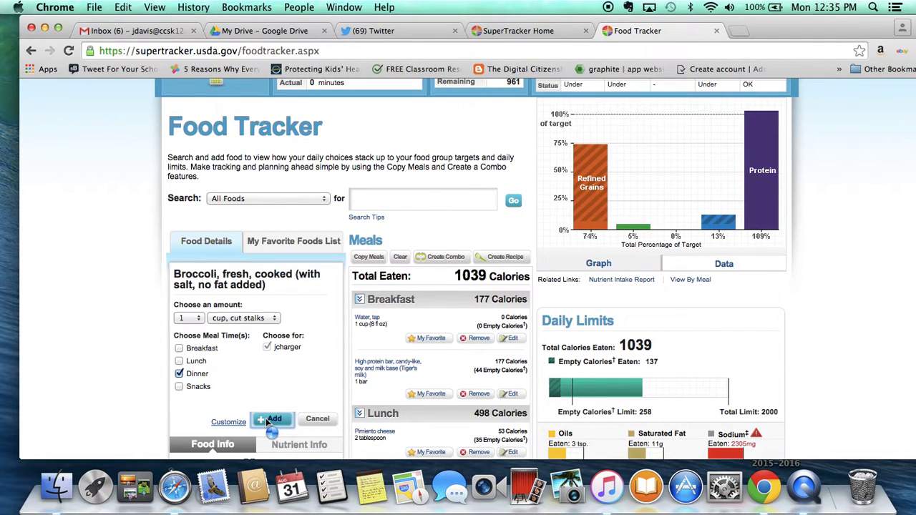
left_click(374, 202)
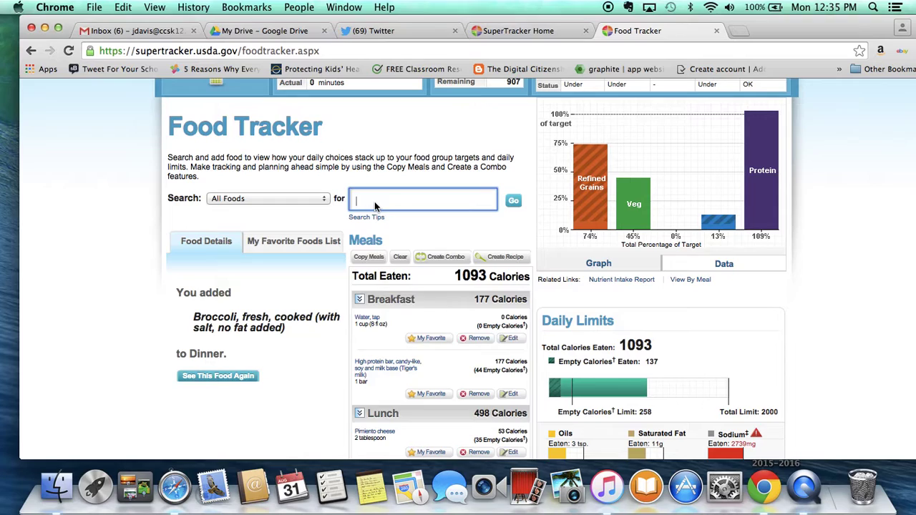
Step: Search for a roll and log one medium 'Roll, 100% whole wheat' to Dinner
type("break")
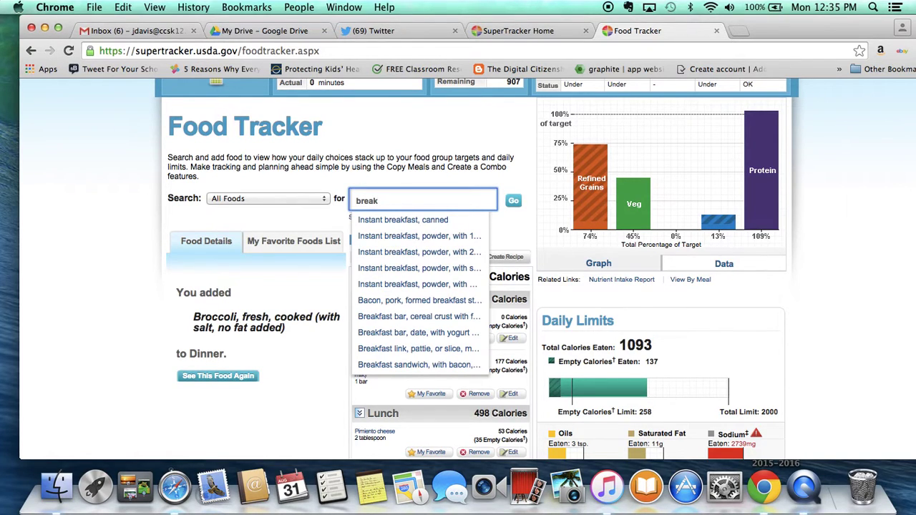
key("BackSpace")
type("d")
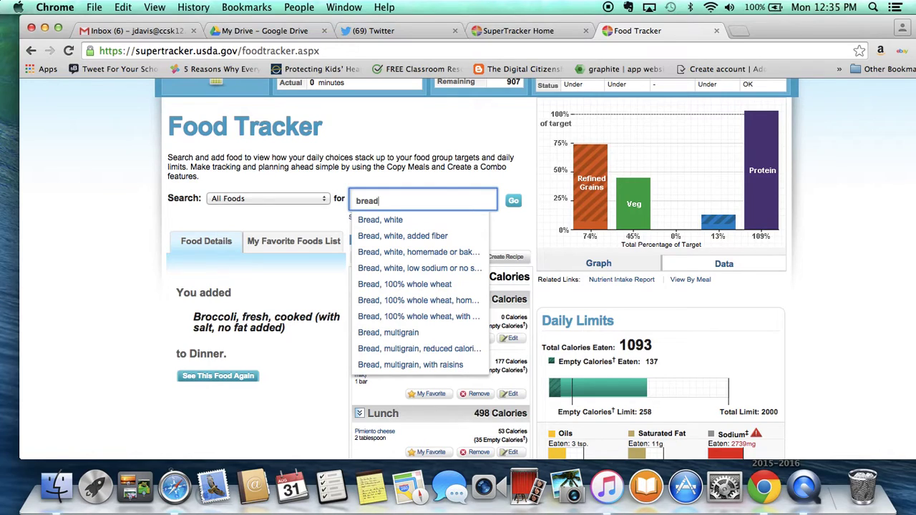
key("BackSpace")
key("BackSpace")
key("BackSpace")
key("BackSpace")
key("BackSpace")
type("din")
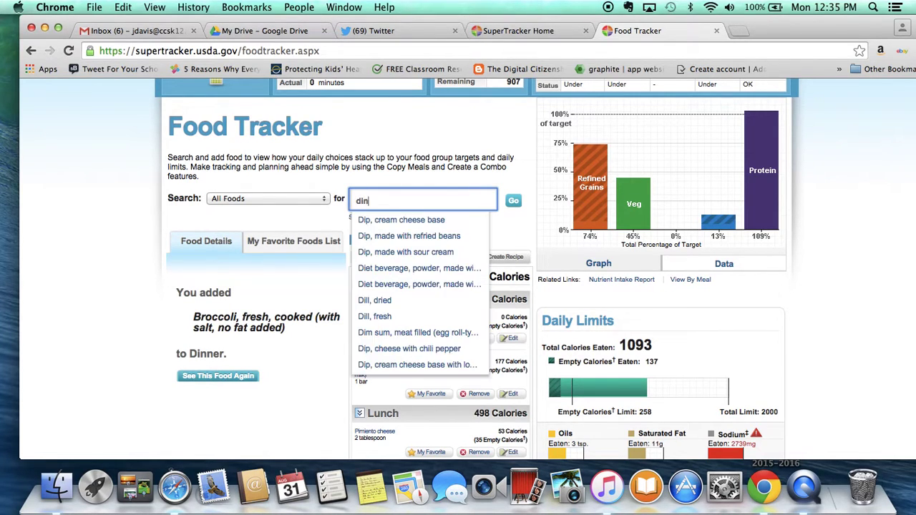
type("ner roll")
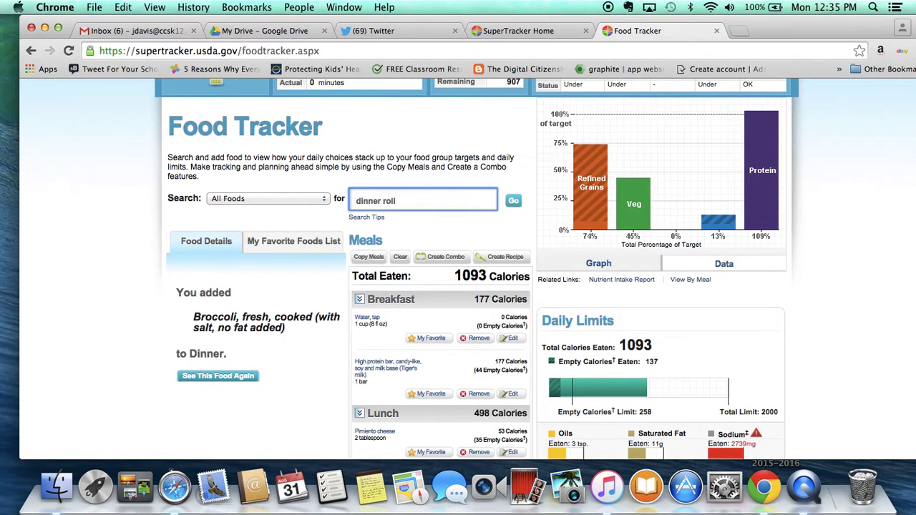
key("BackSpace")
key("BackSpace")
key("BackSpace")
key("BackSpace")
key("BackSpace")
key("BackSpace")
key("BackSpace")
key("BackSpace")
key("BackSpace")
key("BackSpace")
key("BackSpace")
type("rolll")
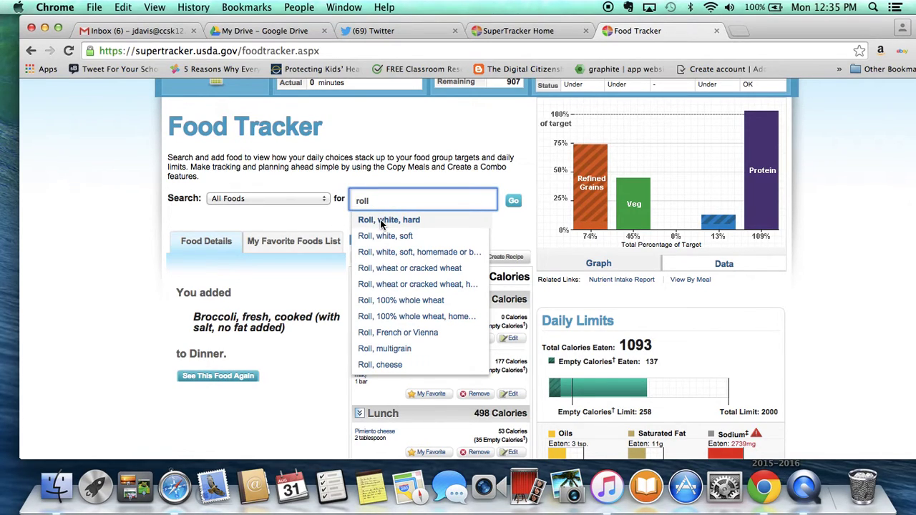
left_click(383, 306)
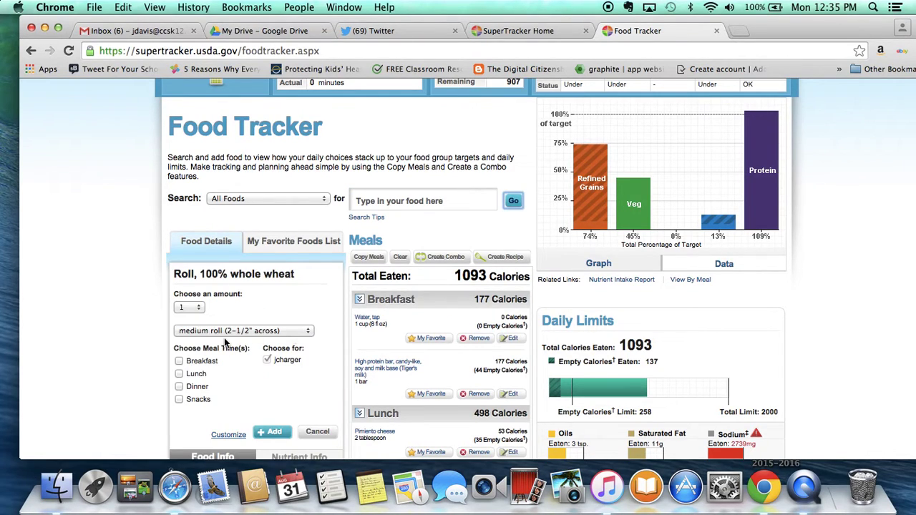
left_click(179, 386)
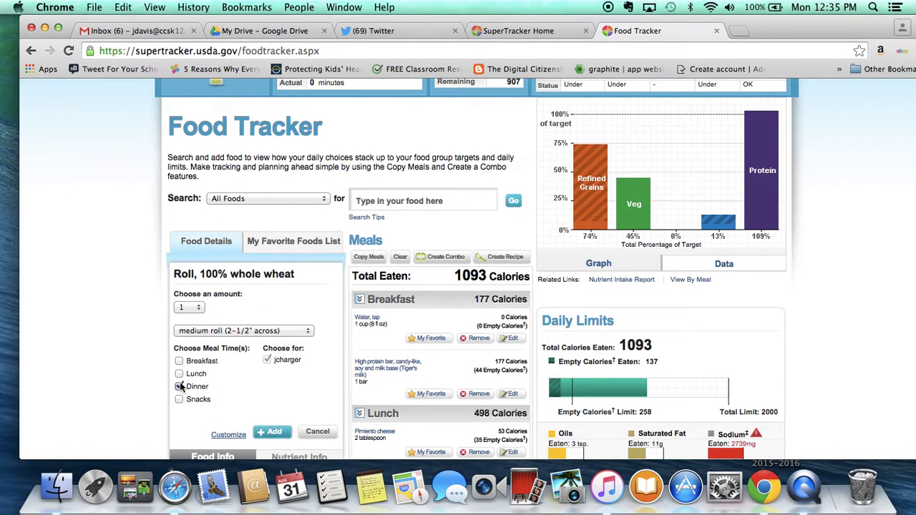
left_click(273, 435)
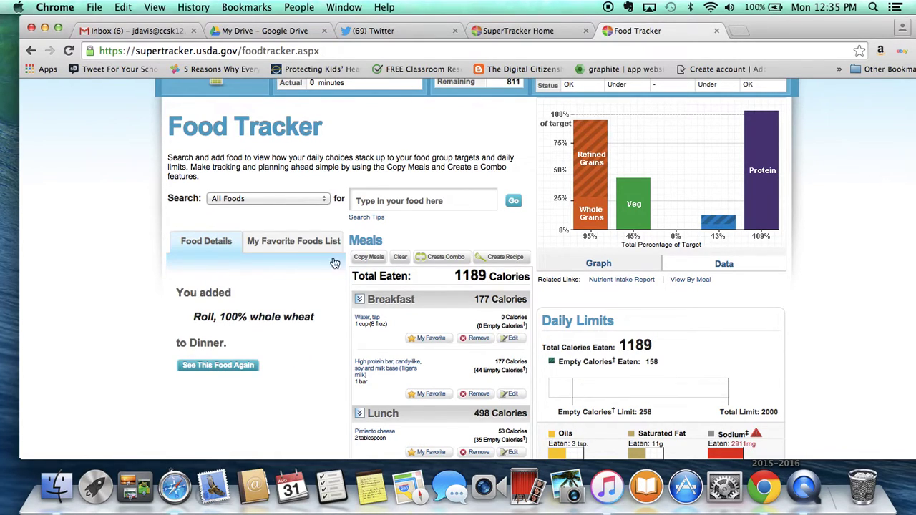
Step: Search 'corn' and add 'Corn, white, fresh, cooked (no salt or fat added)', one medium ear, to Dinner
left_click(362, 204)
type("corn")
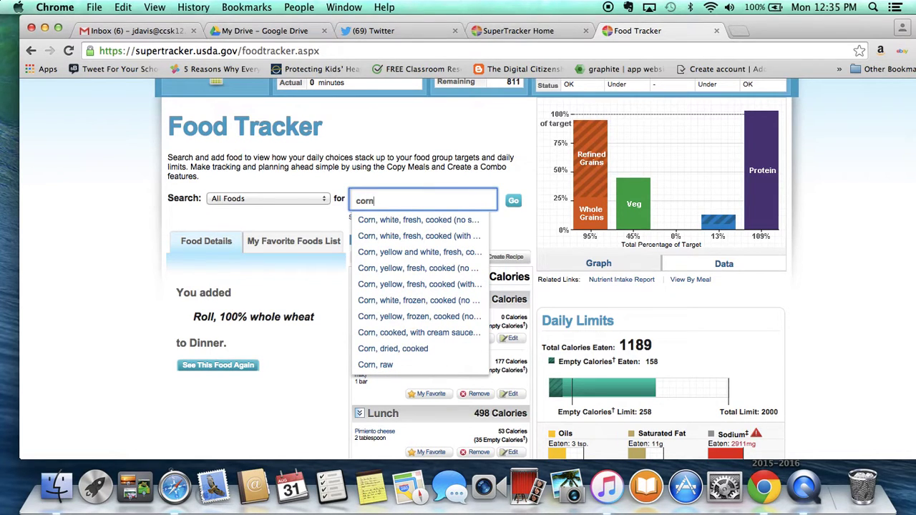
type(" on cob")
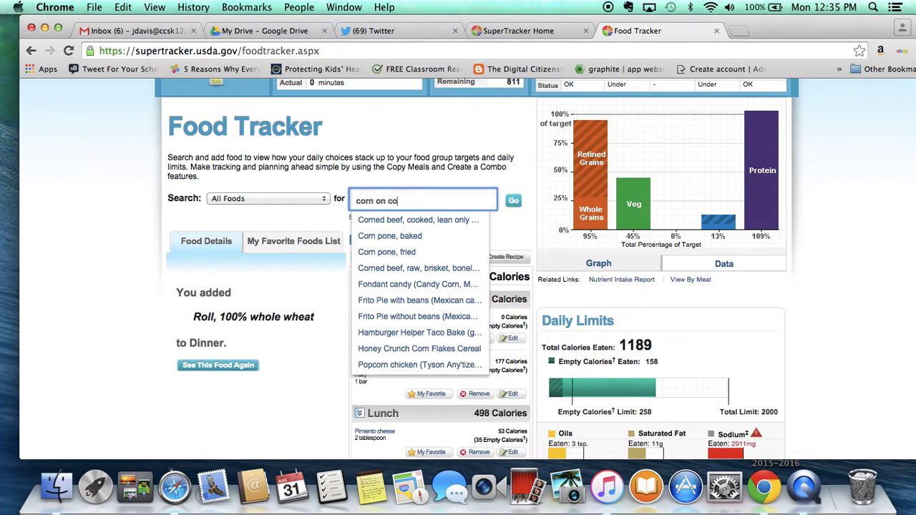
key("BackSpace")
key("BackSpace")
key("BackSpace")
key("BackSpace")
key("BackSpace")
key("BackSpace")
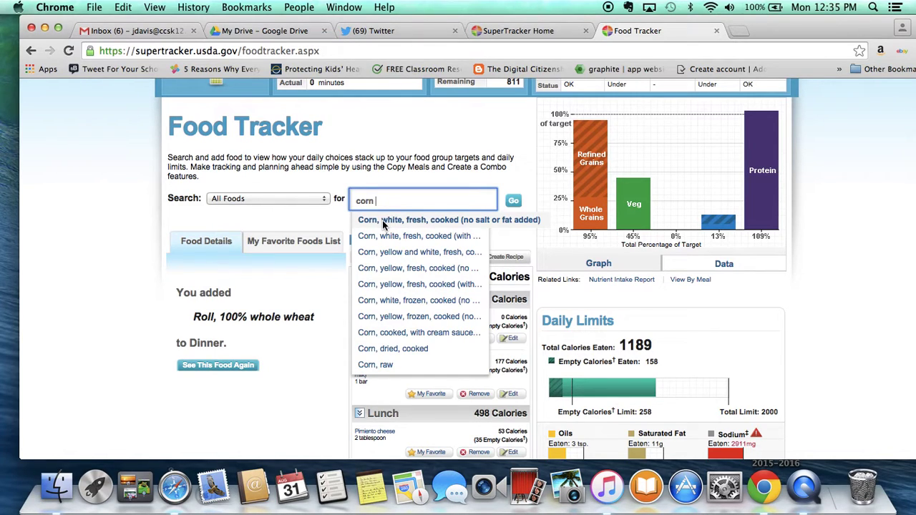
left_click(383, 221)
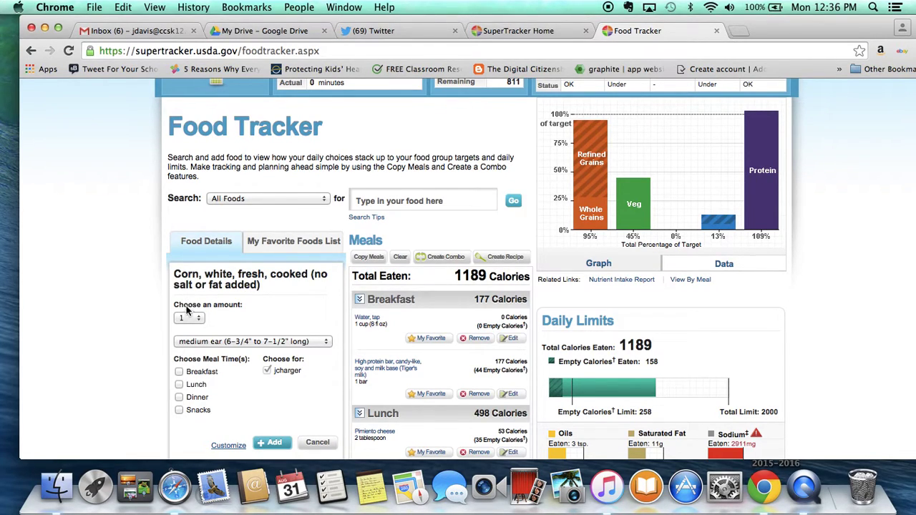
left_click(179, 398)
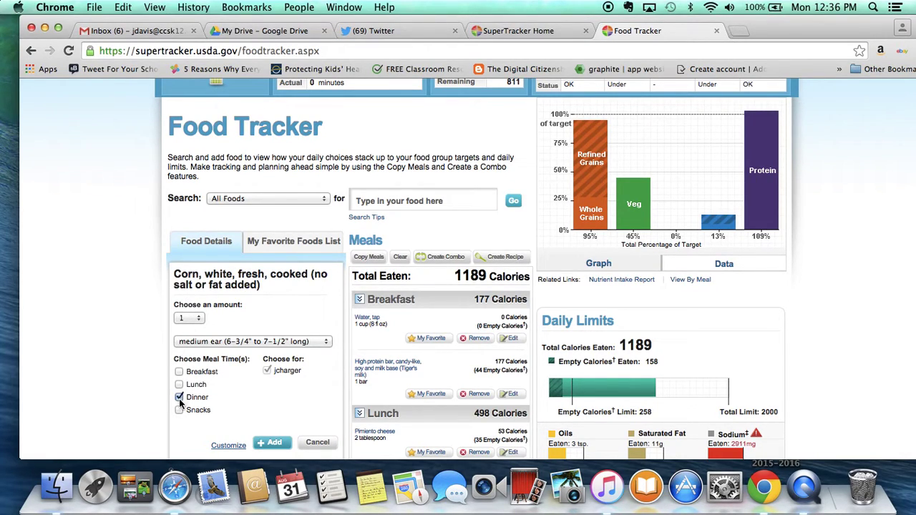
left_click(271, 443)
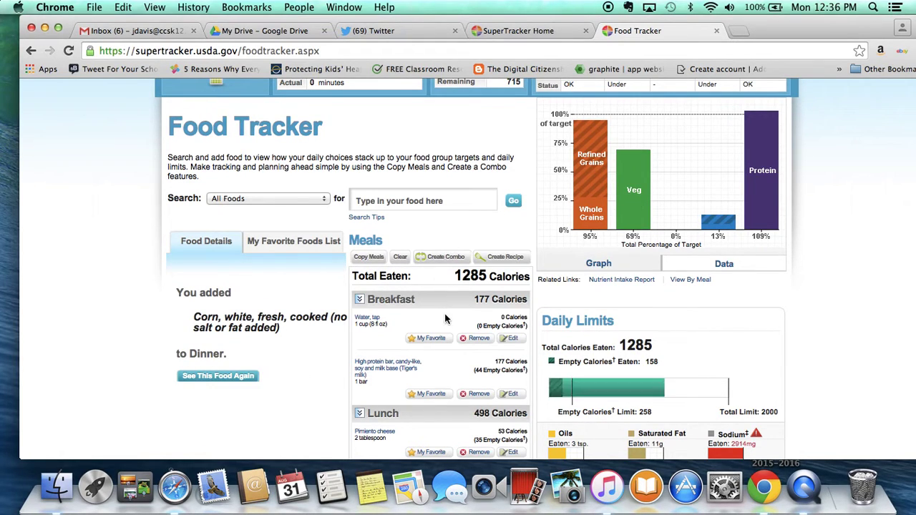
scroll(861, 320, "down", 5)
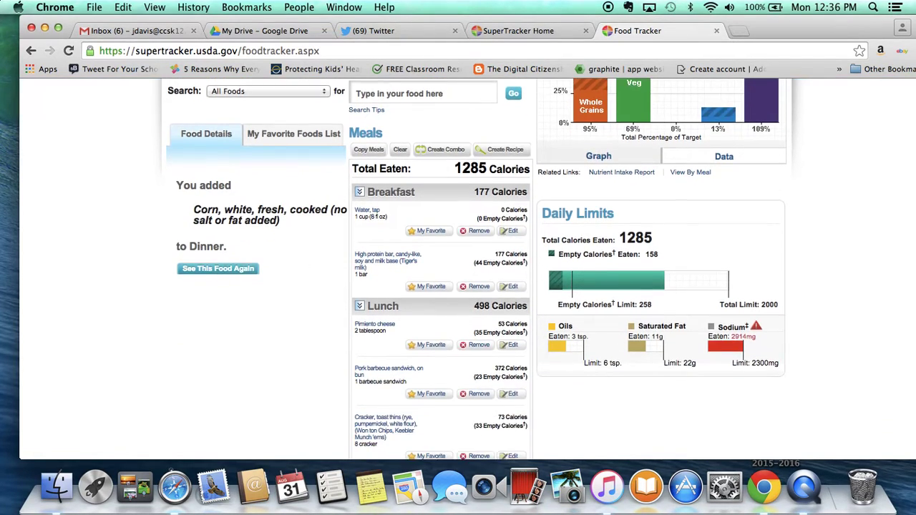
scroll(458, 287, "down", 1)
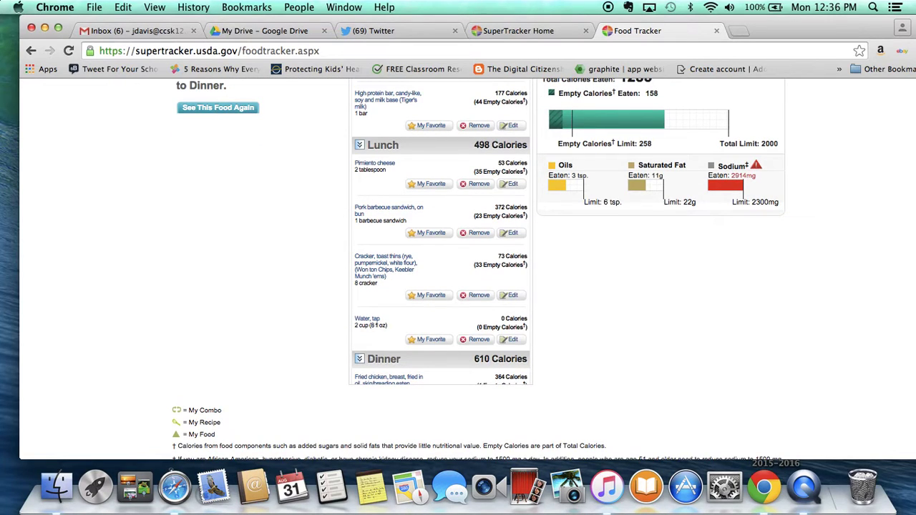
scroll(458, 287, "up", 6)
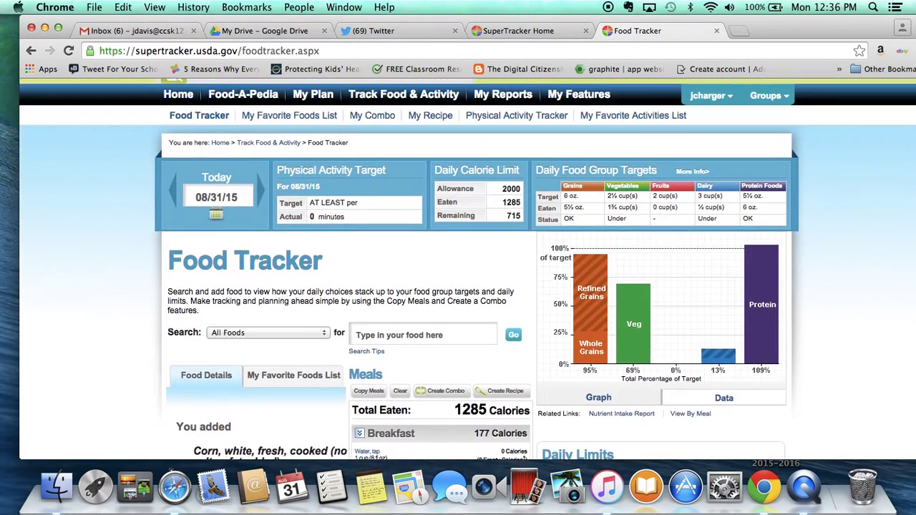
scroll(609, 336, "up", 2)
scroll(610, 337, "down", 3)
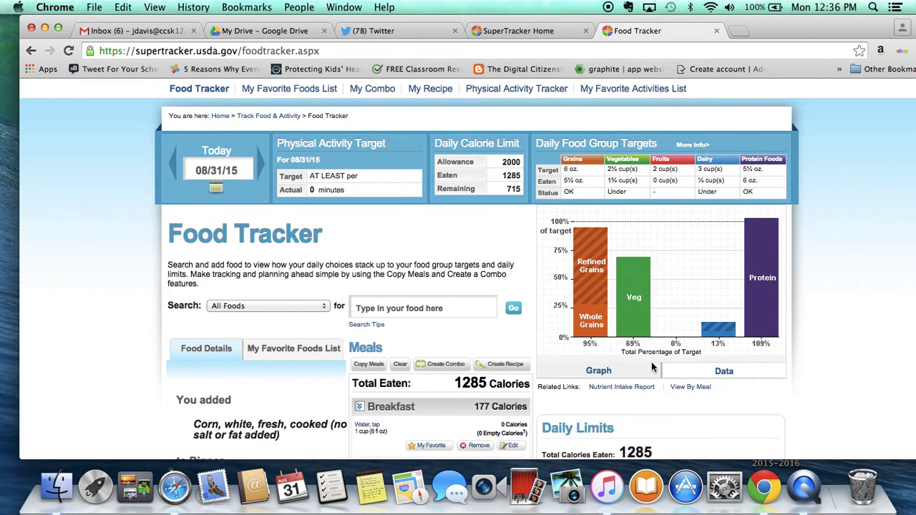
left_click(601, 374)
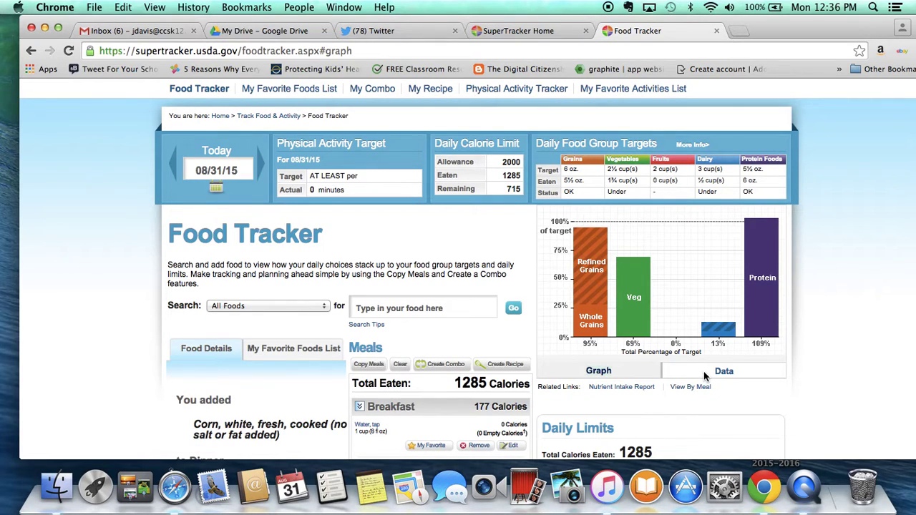
scroll(850, 377, "down", 6)
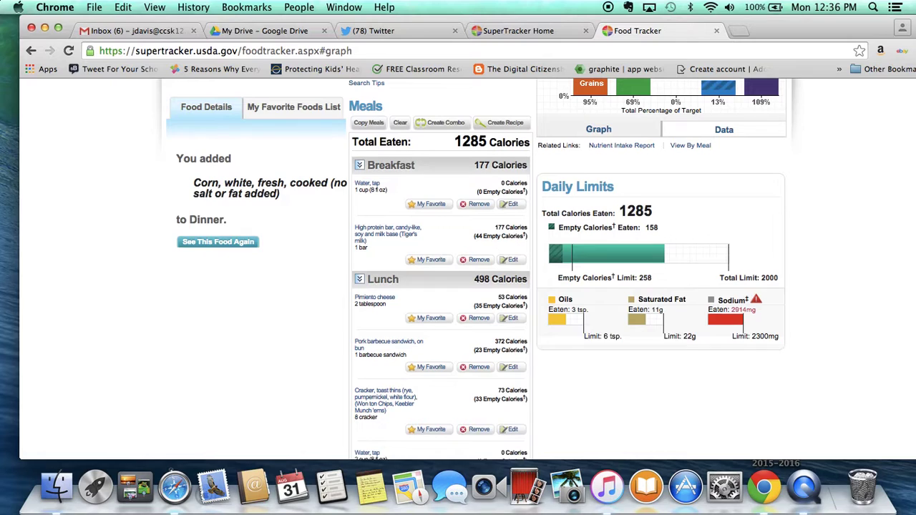
scroll(478, 270, "up", 8)
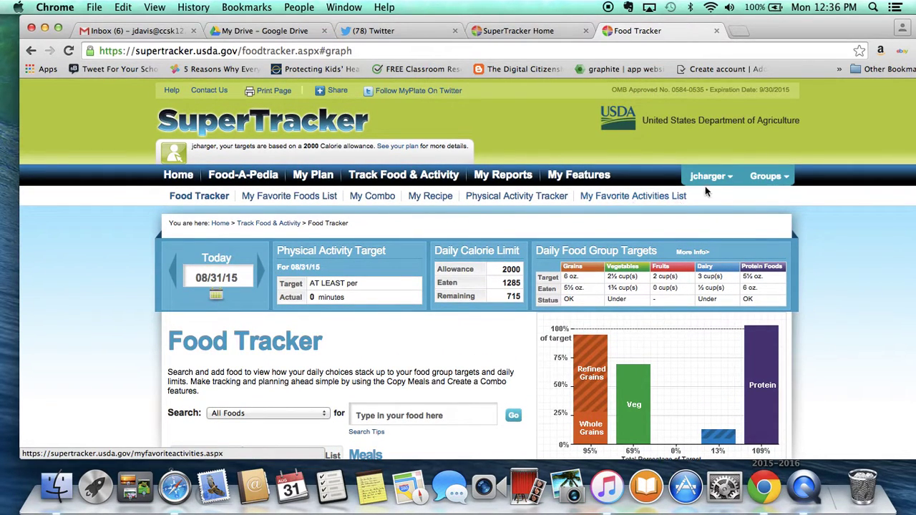
Step: Reveal the username menu showing Manage Profile, Add Profile and Logout
mouse_move(727, 180)
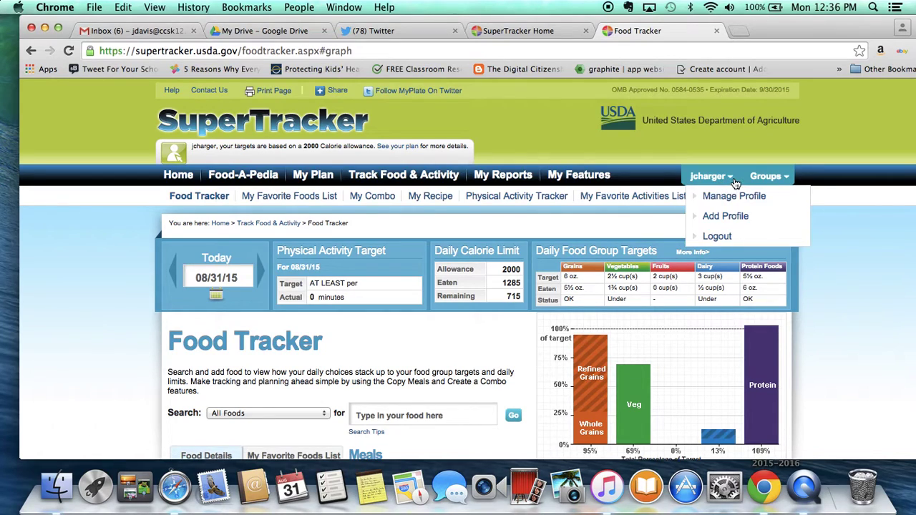